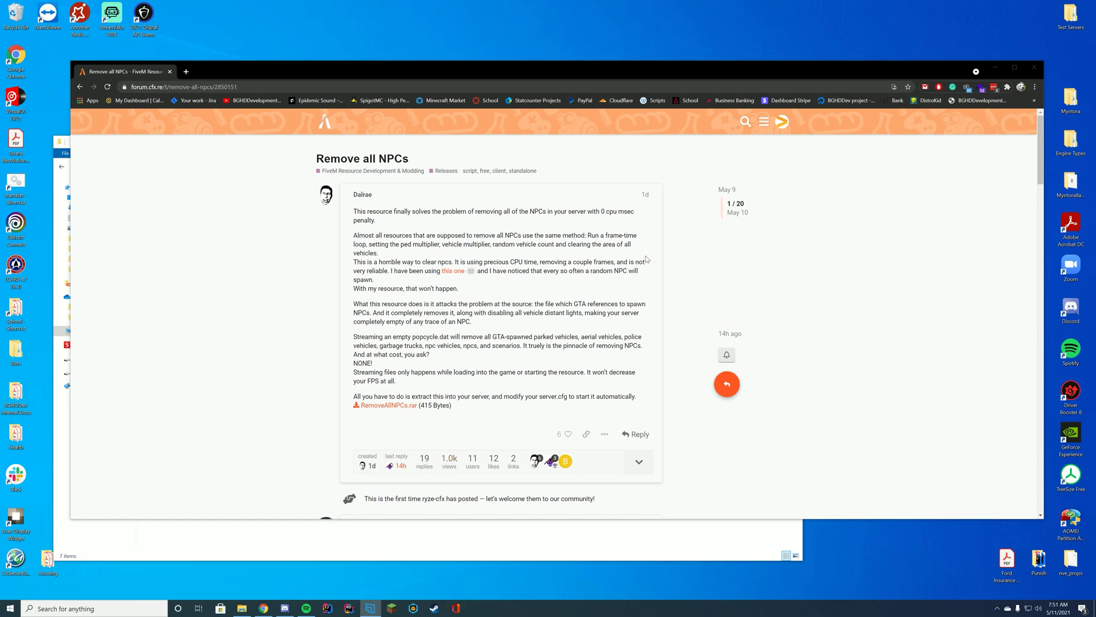
Download RemoveAllNPCs.rar from the first post of the "Remove all NPCs" forum thread
scroll(375, 389, down, 4)
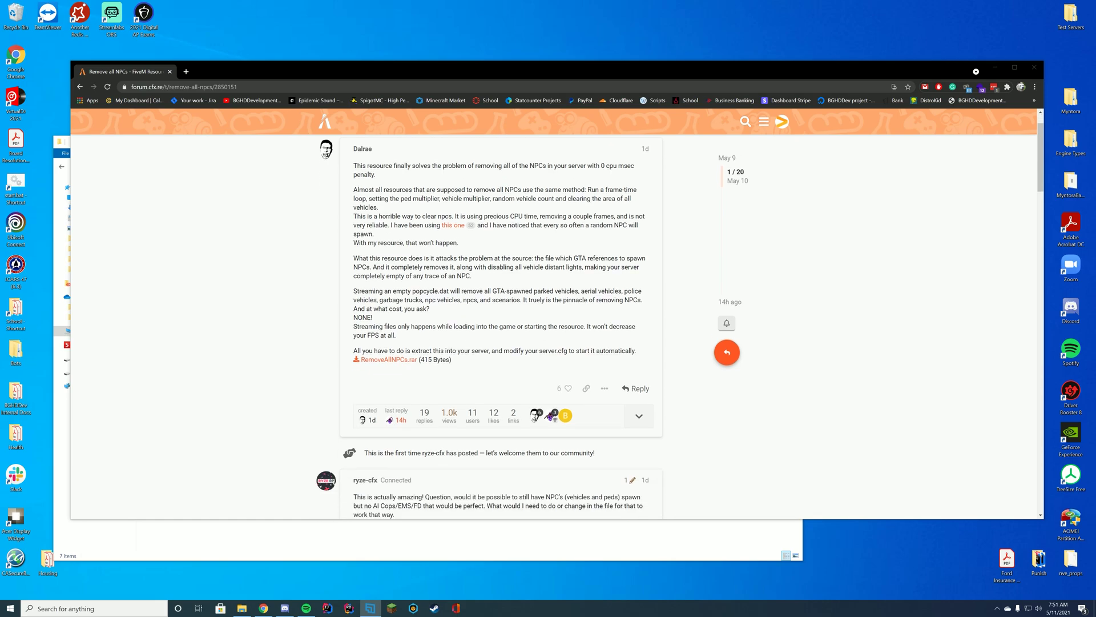
scroll(375, 390, up, 4)
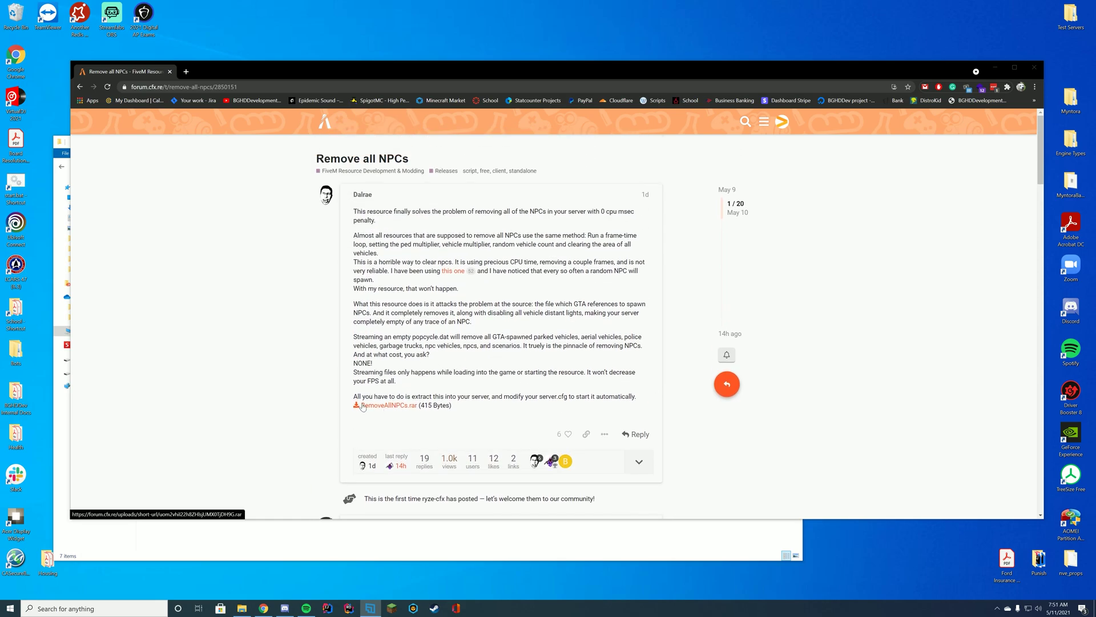
click(391, 405)
Open the downloaded RemoveAllNPCs.rar, minimize the browser, and inspect the files in the archive's RemoveAllNPCs folder
scroll(391, 408, down, 1)
scroll(374, 361, down, 12)
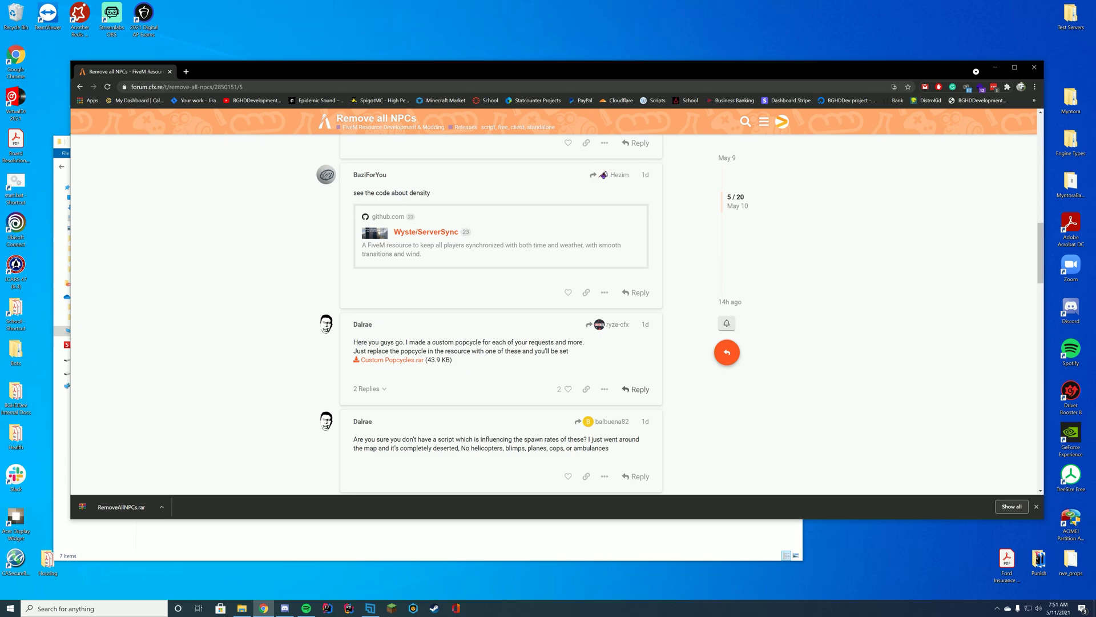
scroll(526, 369, up, 4)
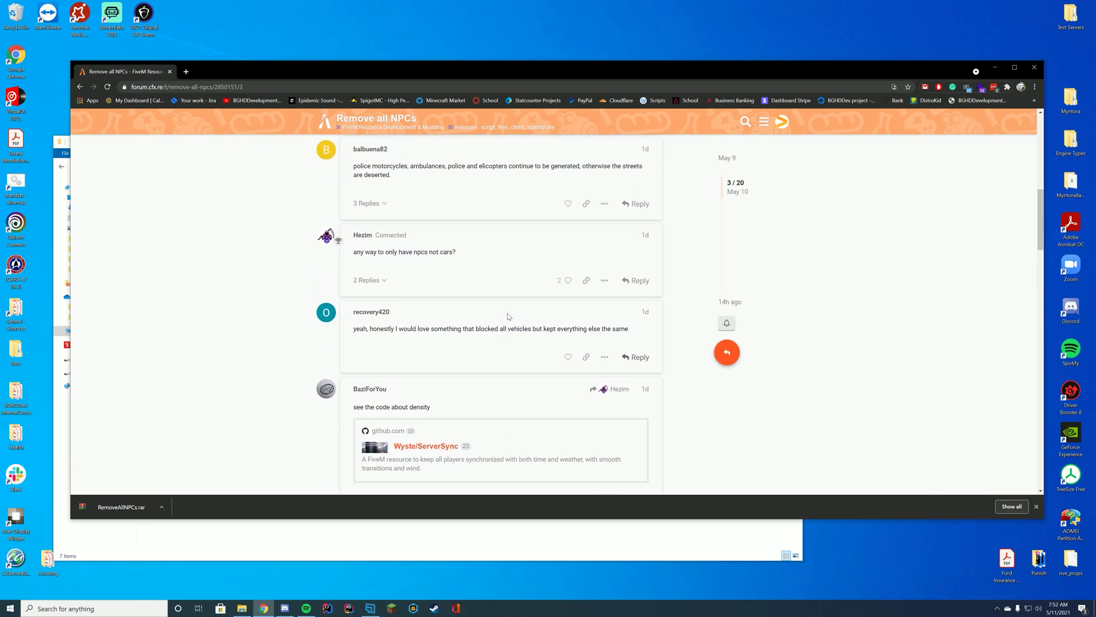
click(97, 508)
click(998, 68)
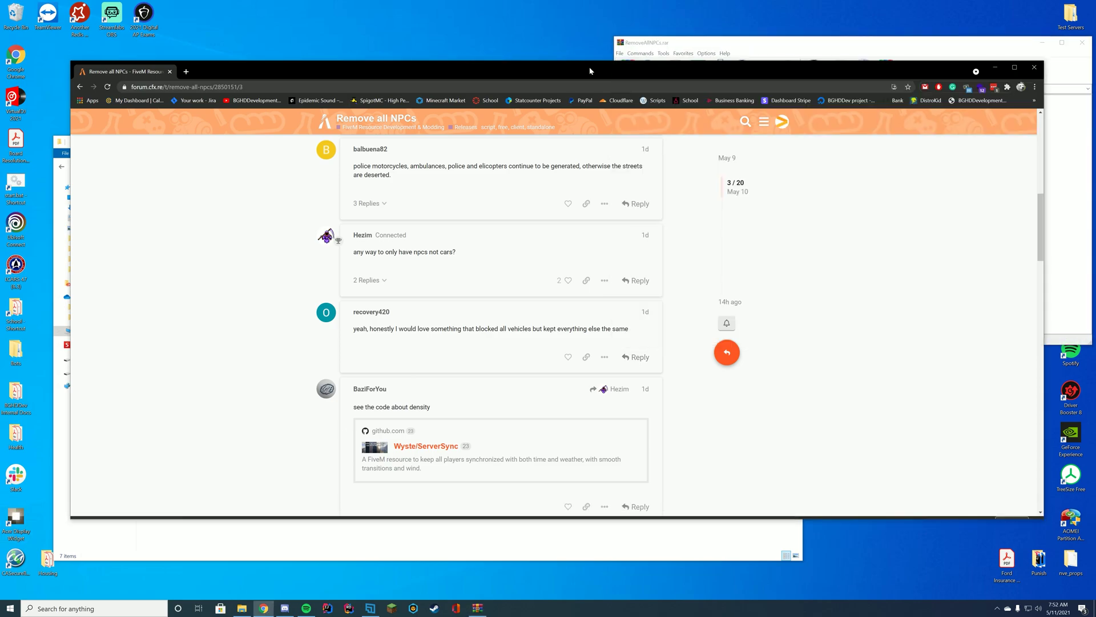
click(998, 68)
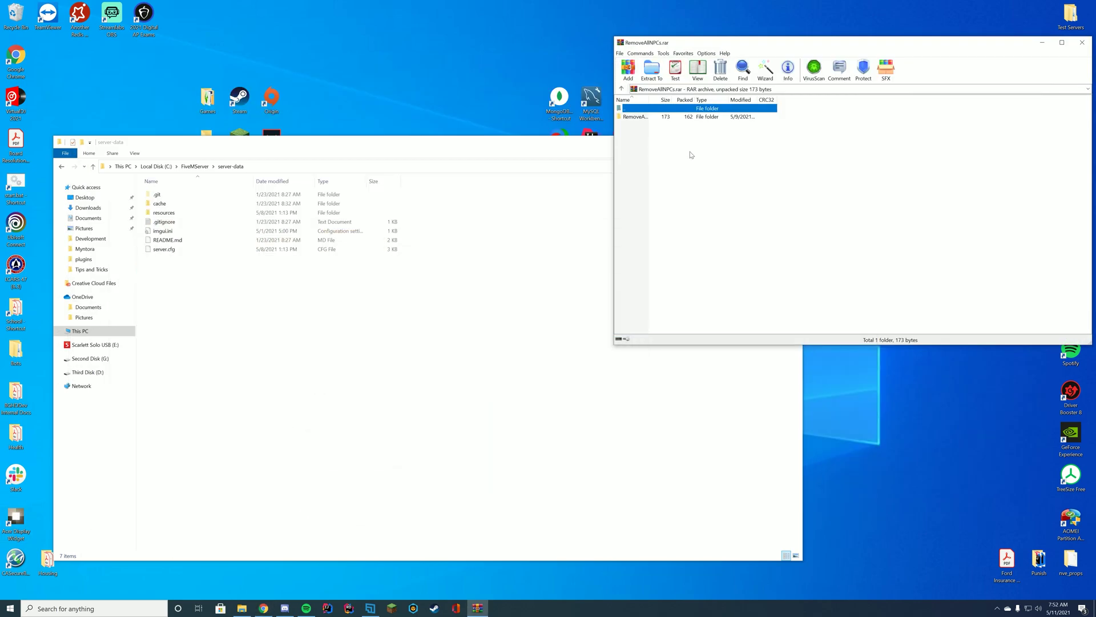
double_click(636, 117)
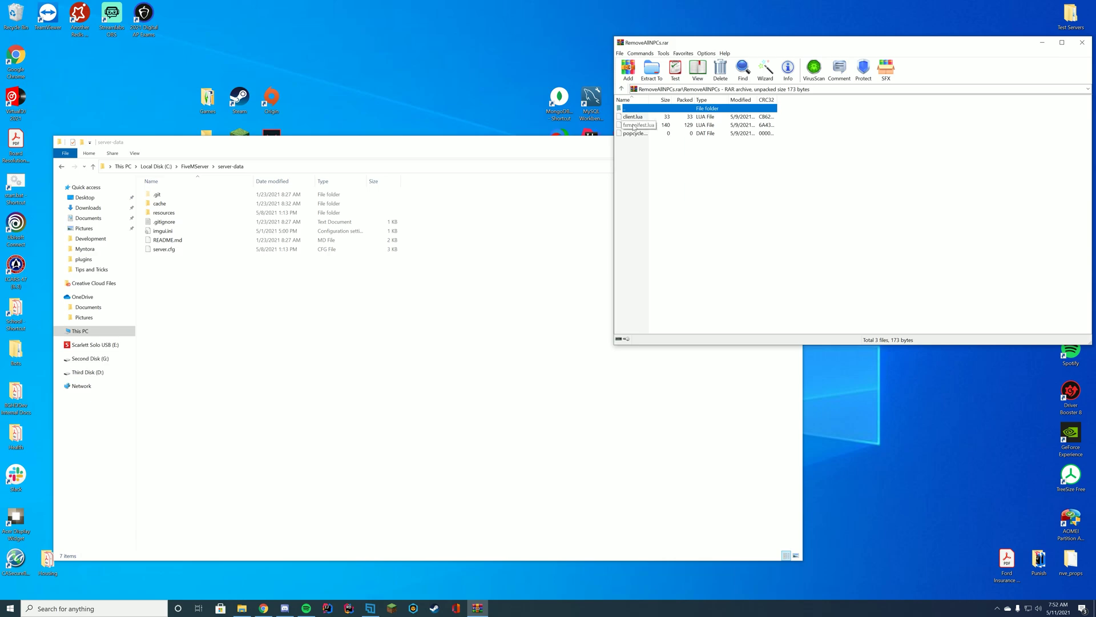
double_click(642, 109)
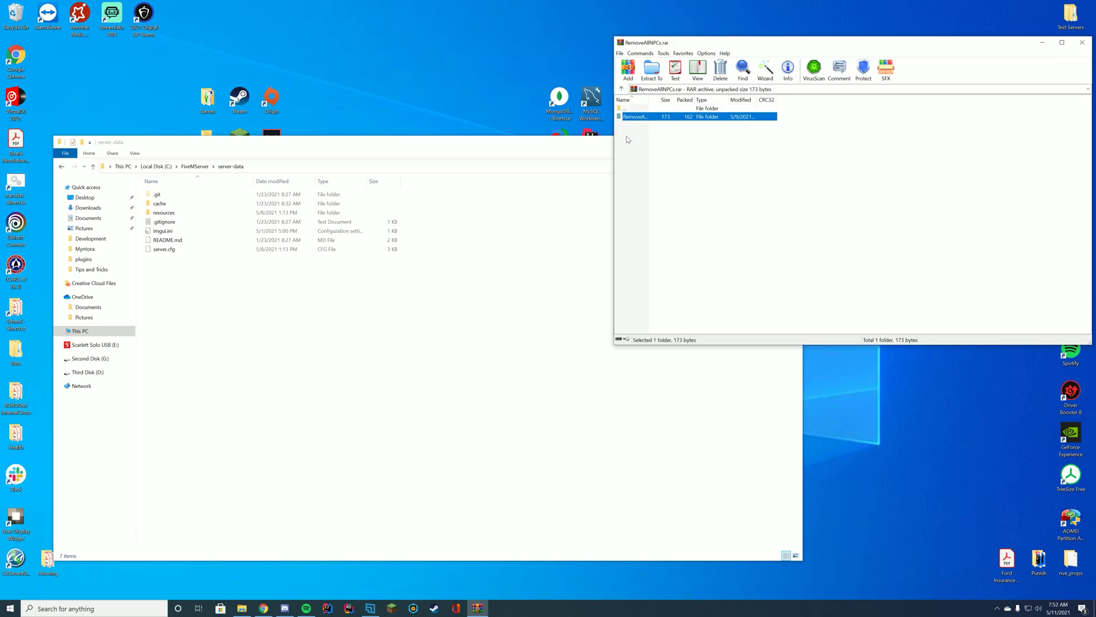
Extract the RemoveAllNPCs folder from the archive into the server-data resources folder and close the archive
click(177, 212)
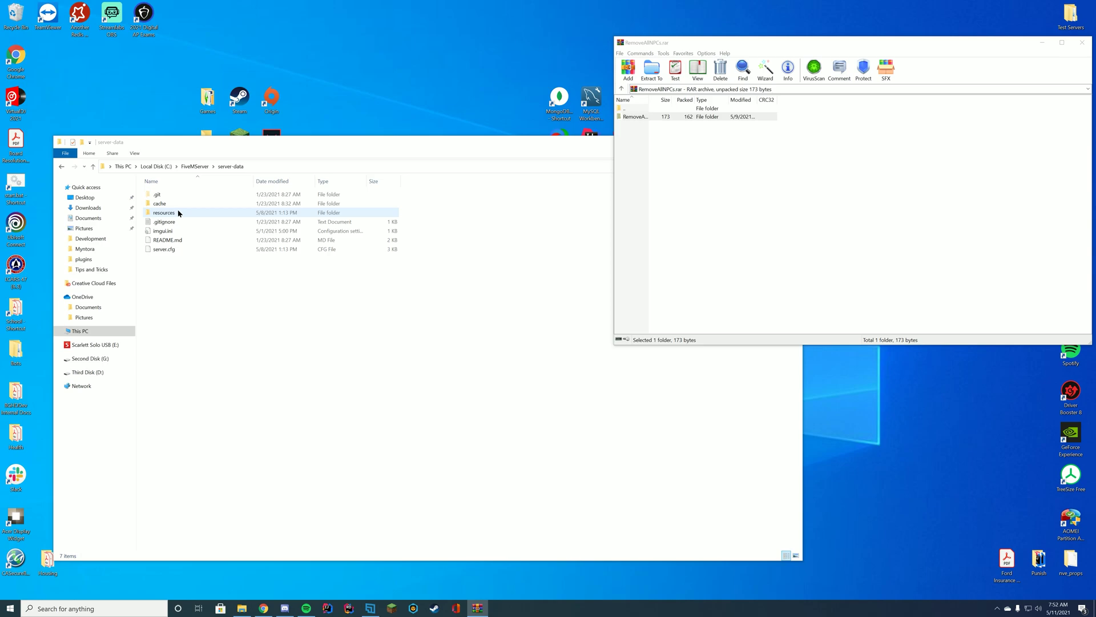
double_click(197, 214)
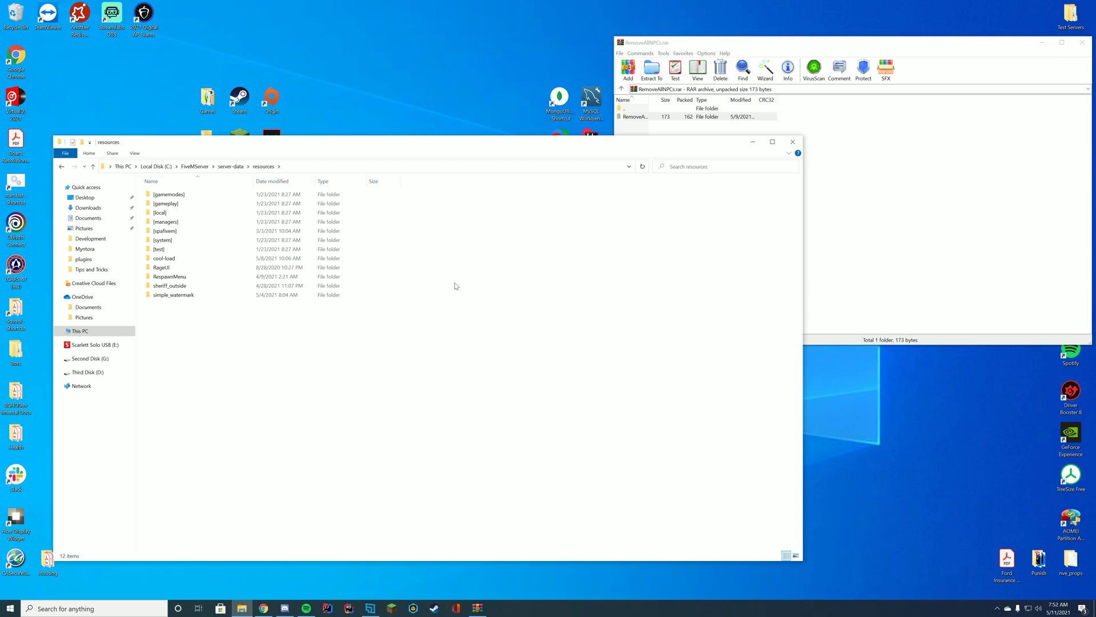
click(920, 168)
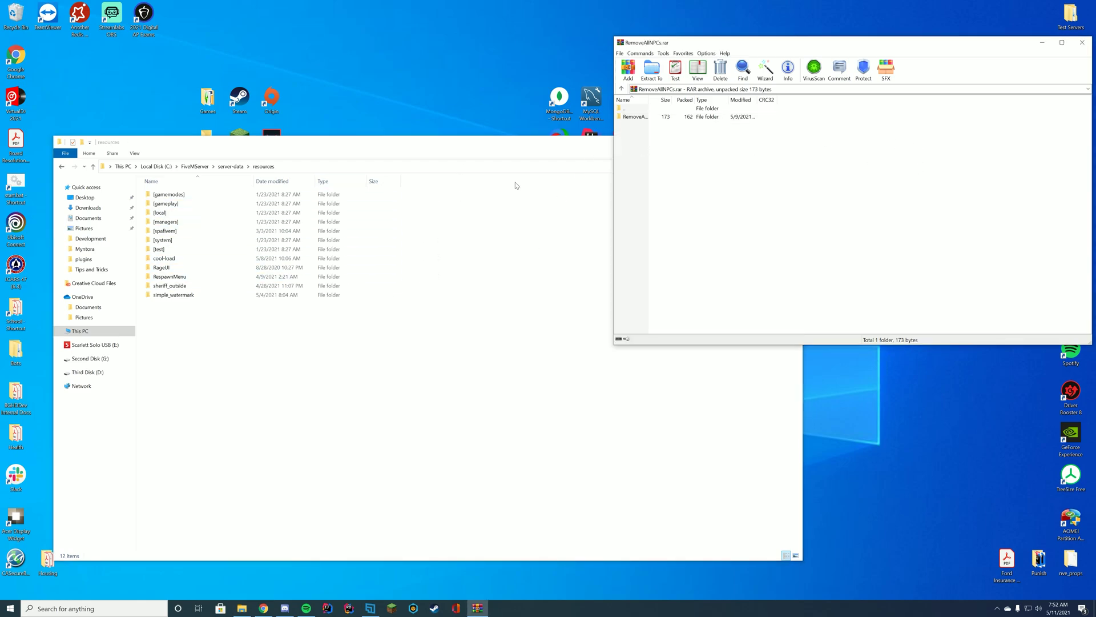
drag(634, 117, 240, 337)
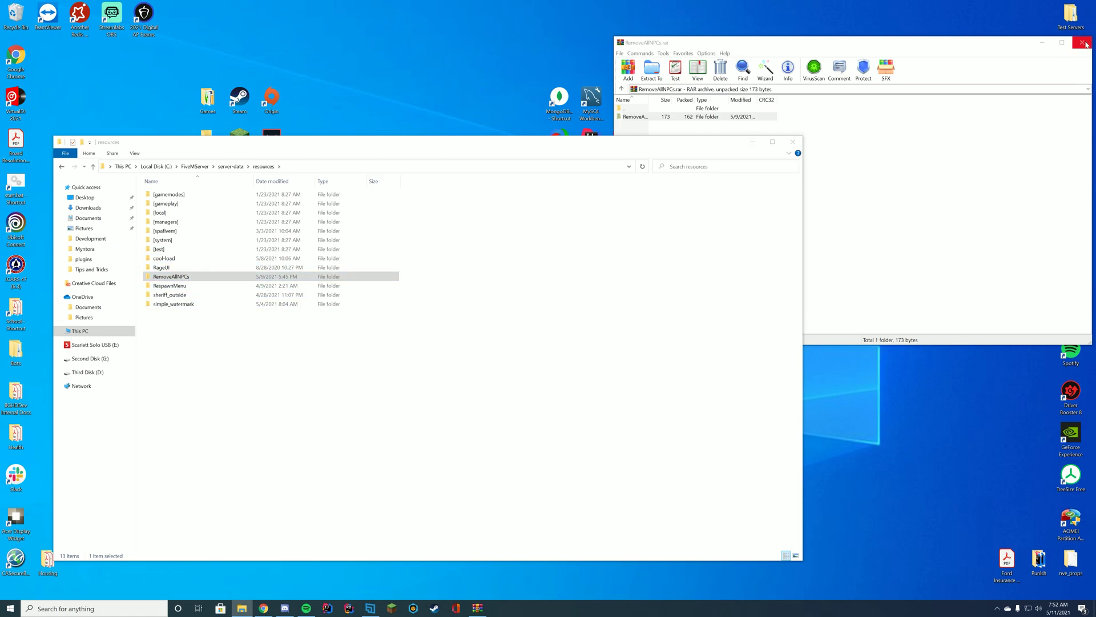
click(1083, 43)
drag(474, 147, 576, 90)
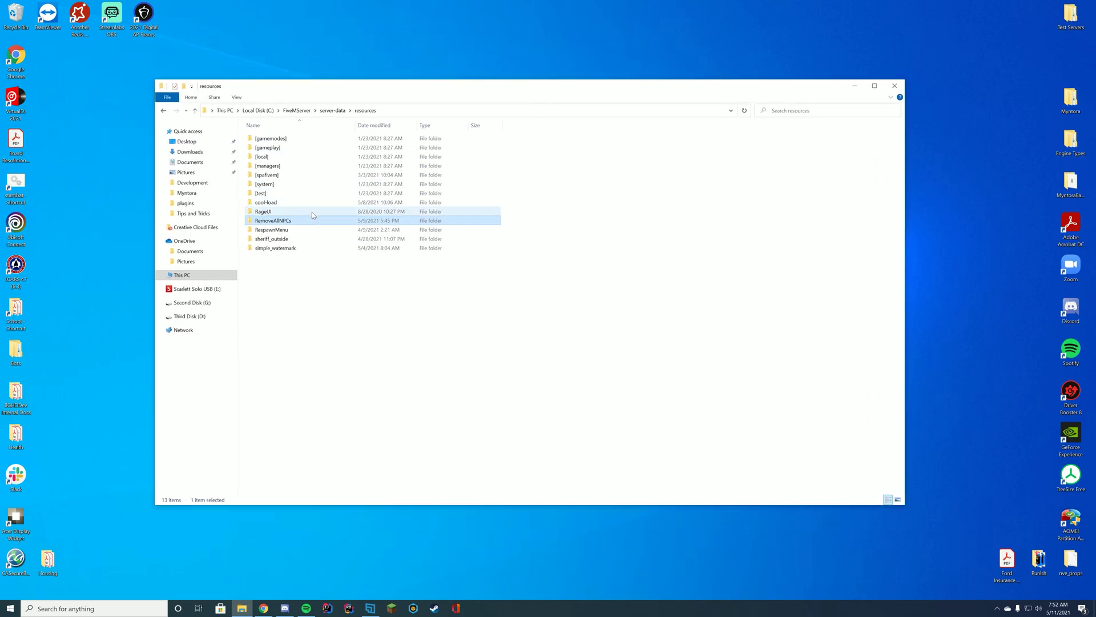
Copy the RemoveAllNPCs folder's name without renaming the folder
right_click(286, 221)
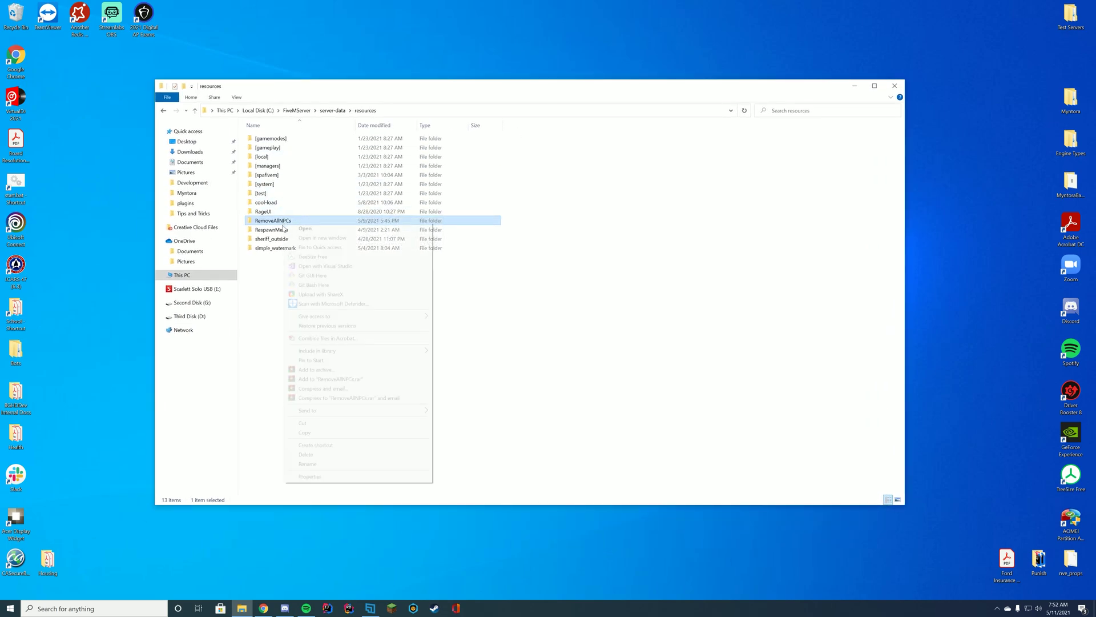
click(308, 464)
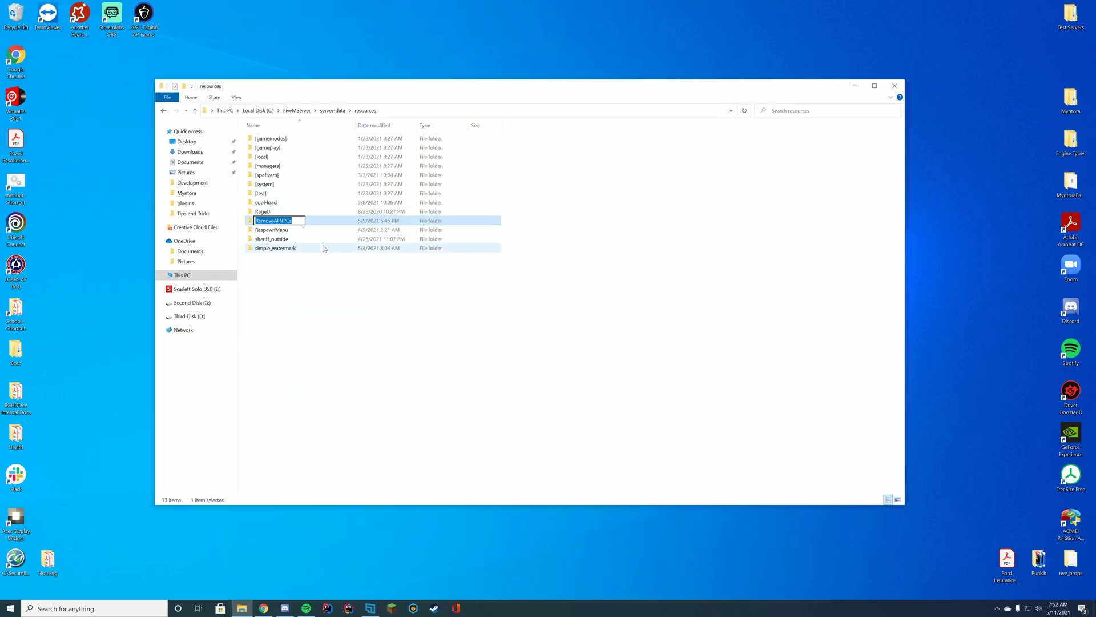
right_click(300, 220)
click(319, 242)
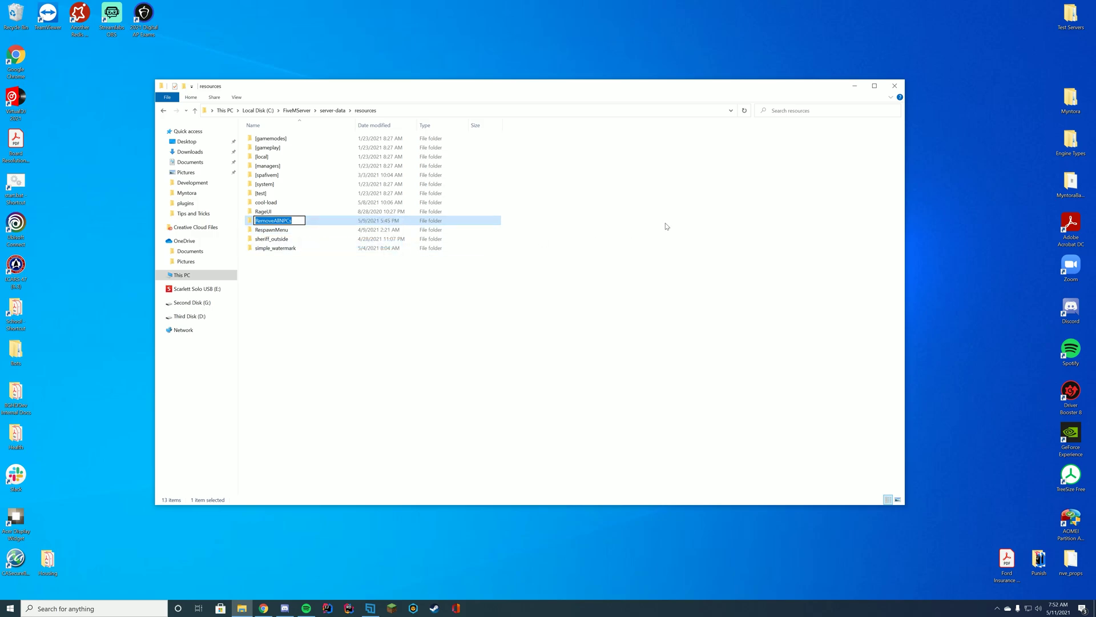
click(670, 225)
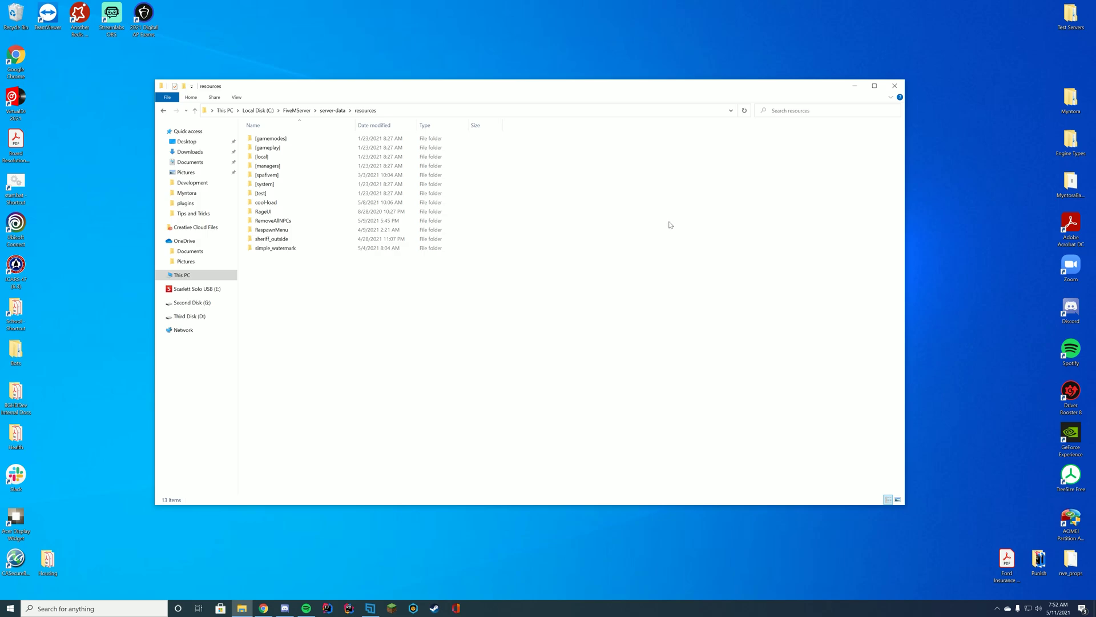
Return to the server-data folder and open server.cfg in Notepad++
click(338, 111)
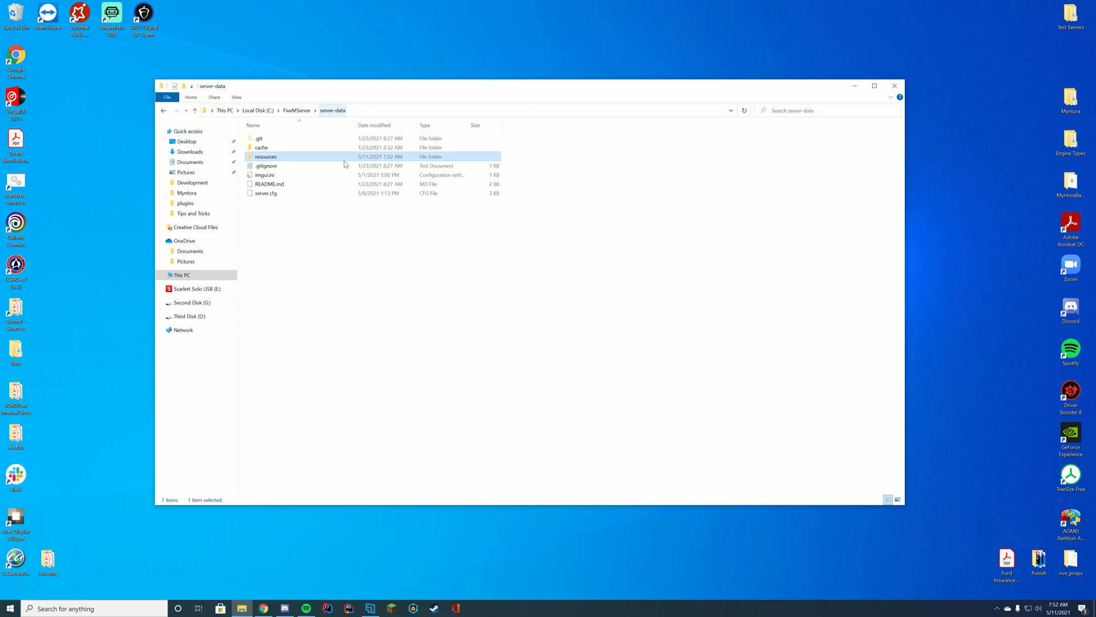
click(399, 217)
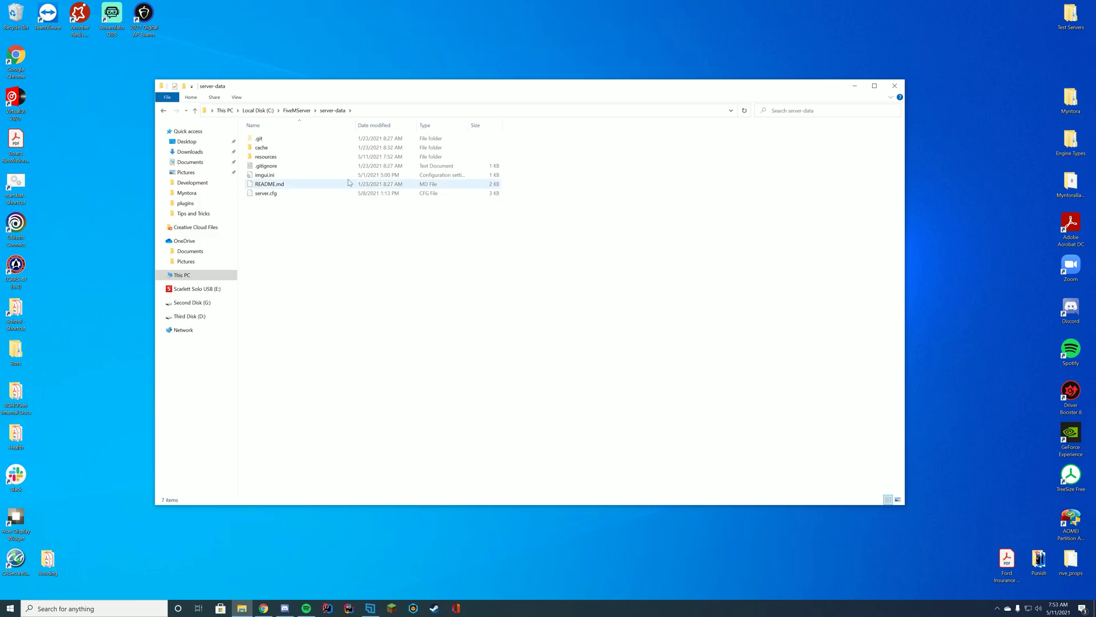
right_click(271, 193)
click(310, 237)
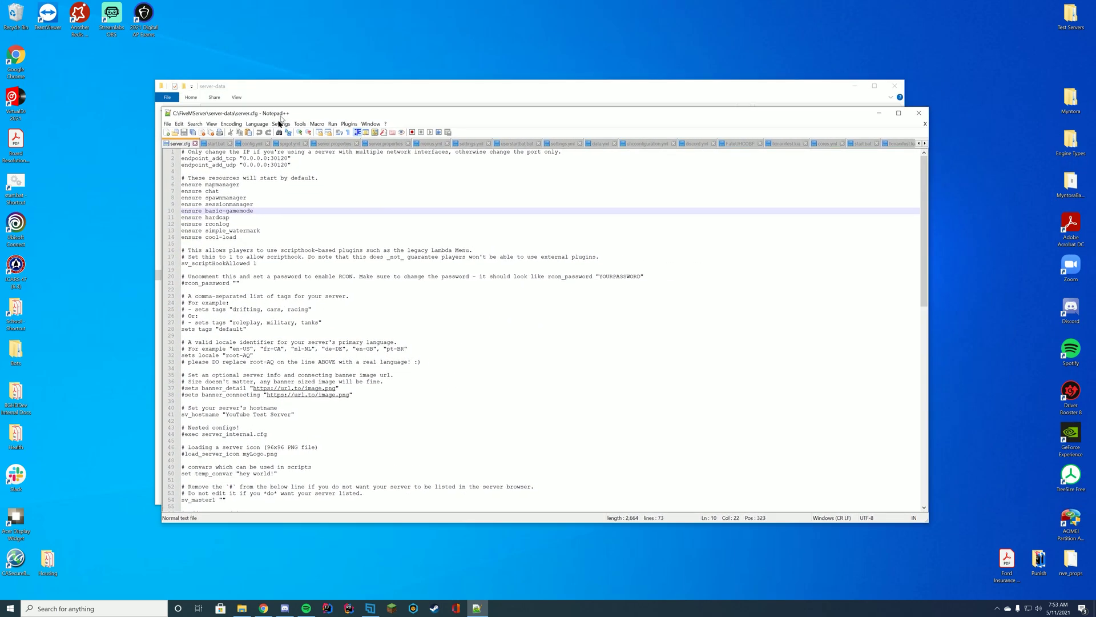
drag(280, 119, 267, 112)
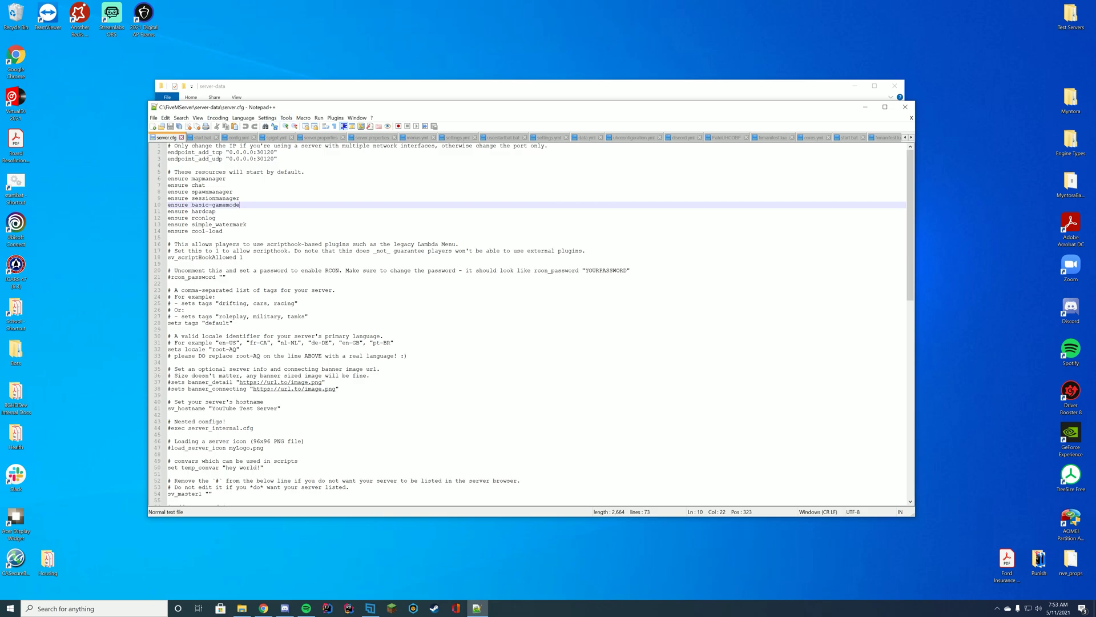
Add the line "ensure RemoveAllNPCs" below "ensure cool-load", save server.cfg, and close the editor
click(223, 231)
key(Return)
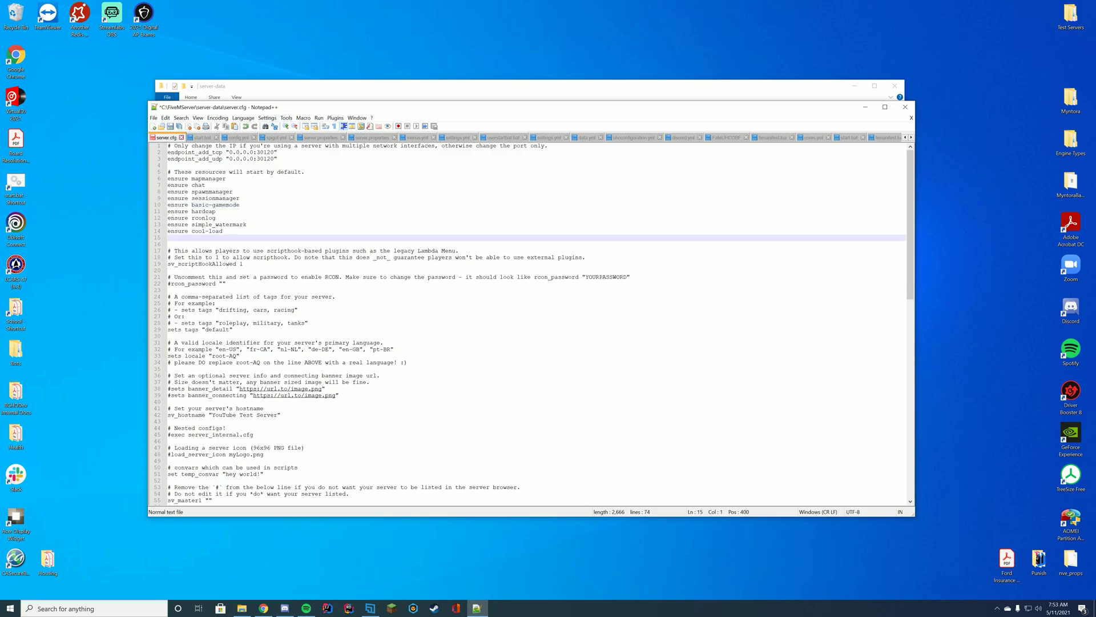
text(ensure RemoveAllNPCs)
click(905, 108)
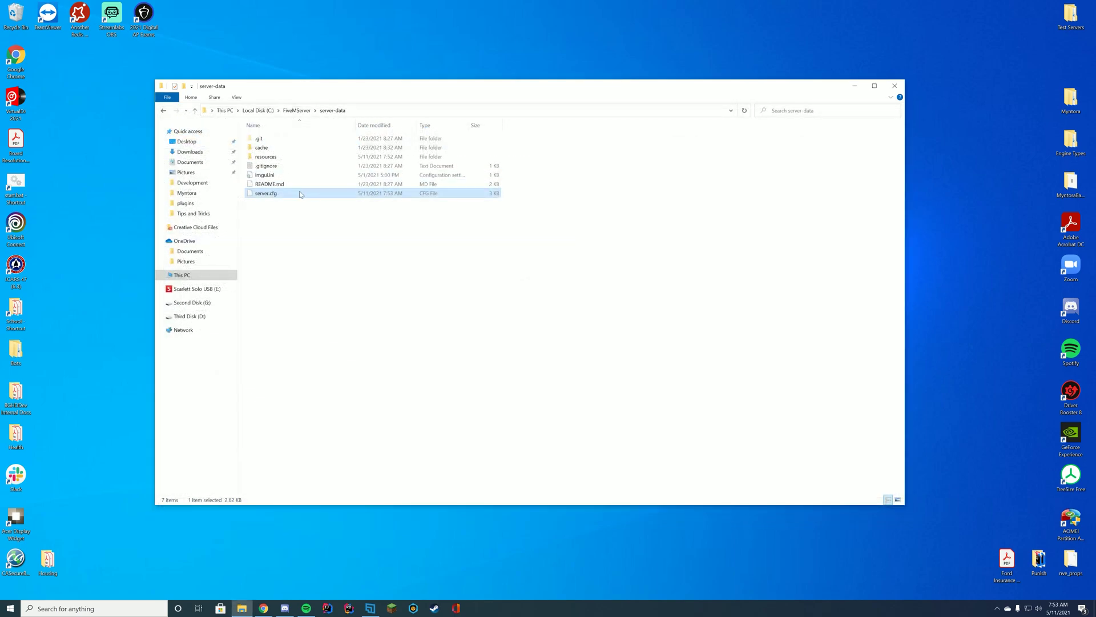
Start the FiveM server from the desktop start.bat shortcut
double_click(16, 184)
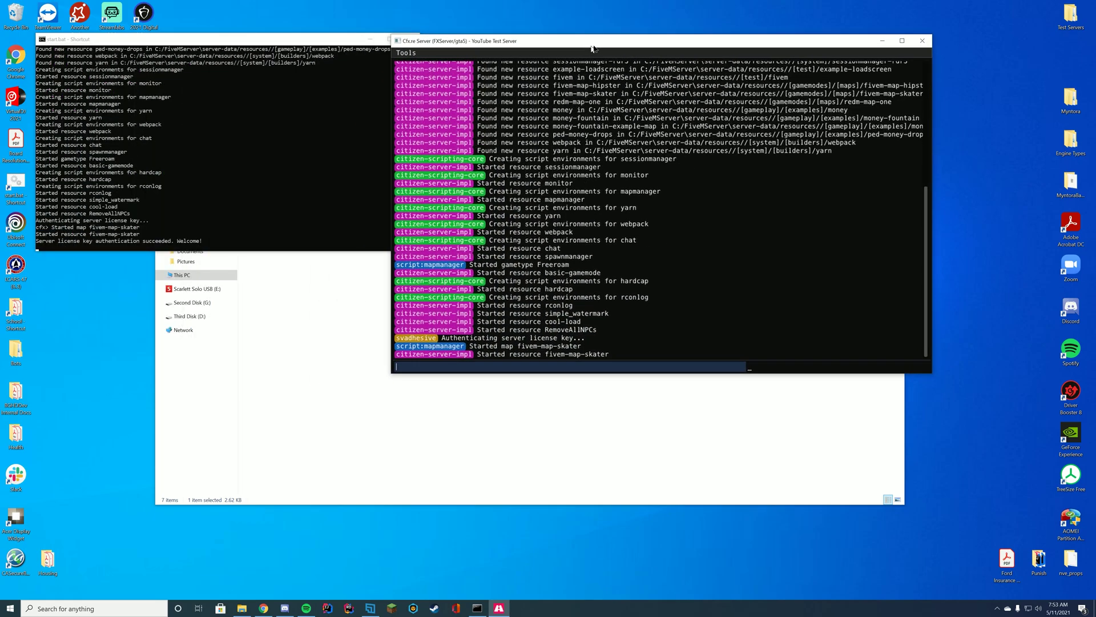
drag(592, 48, 610, 46)
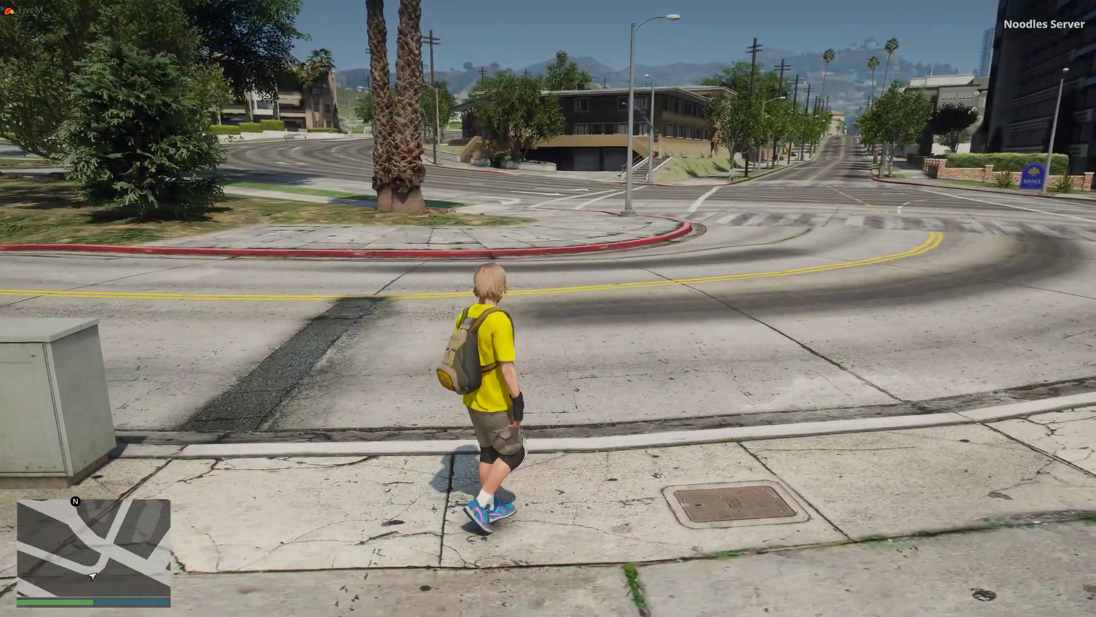
key(shift)
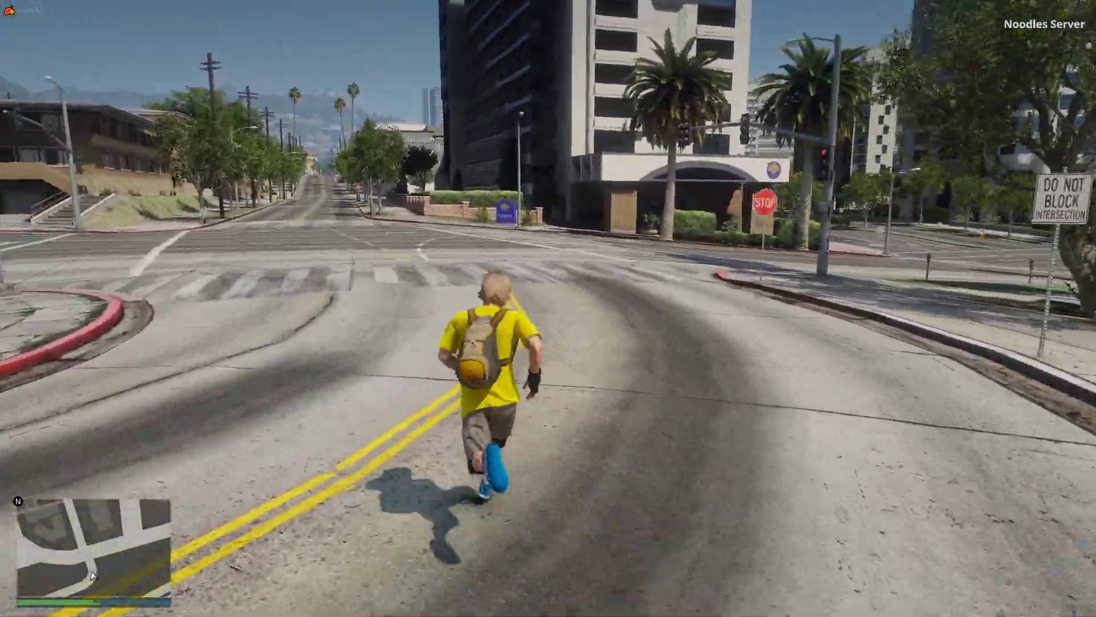
key(w)
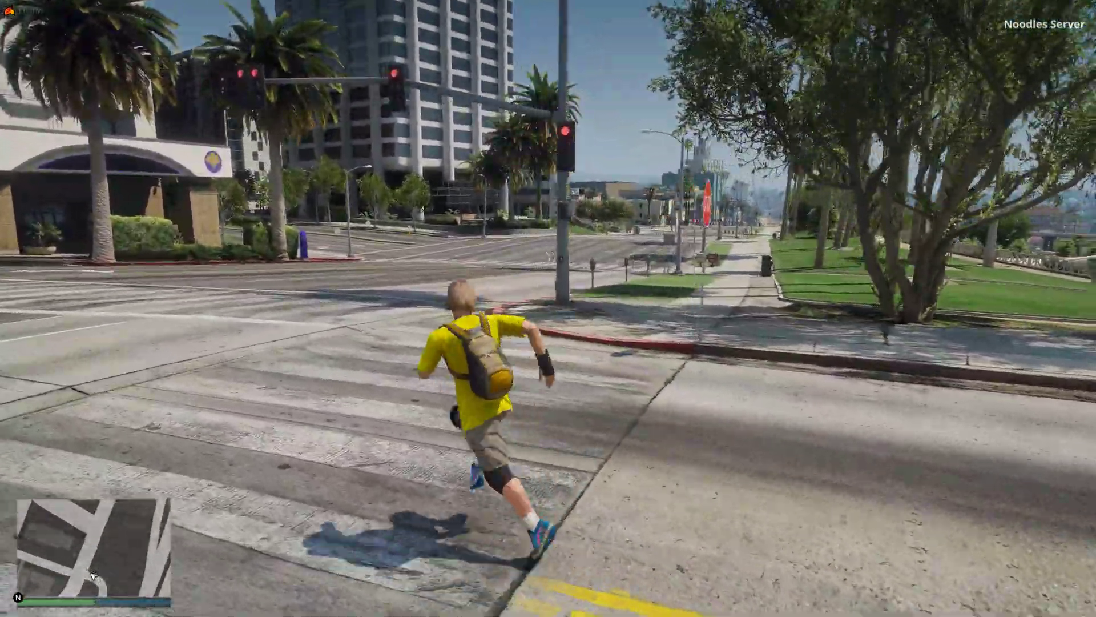
key(a)
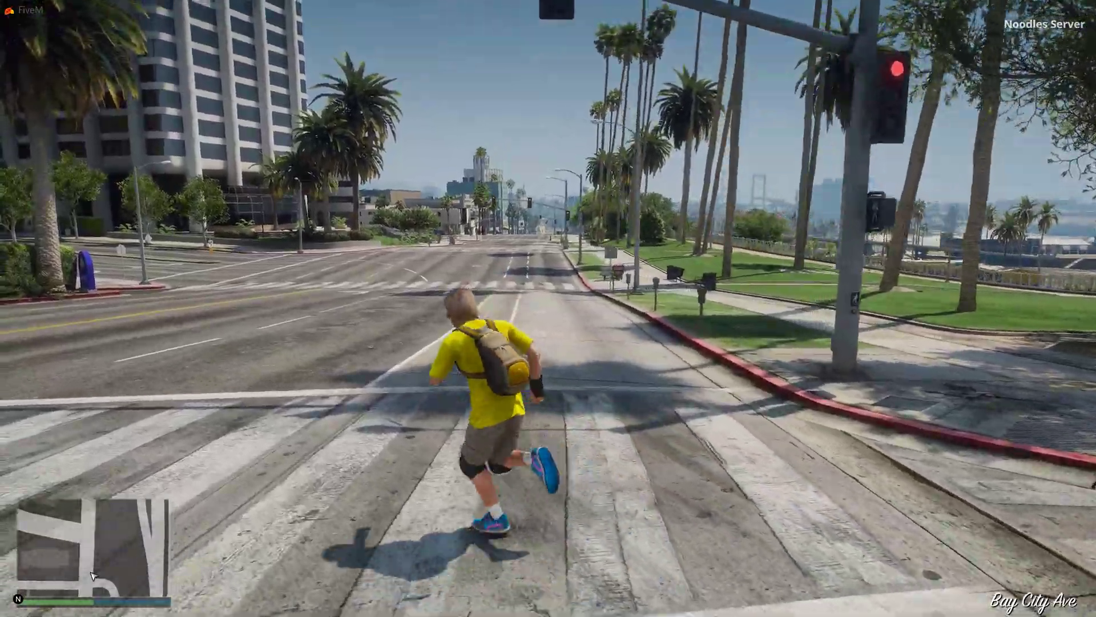
key(w)
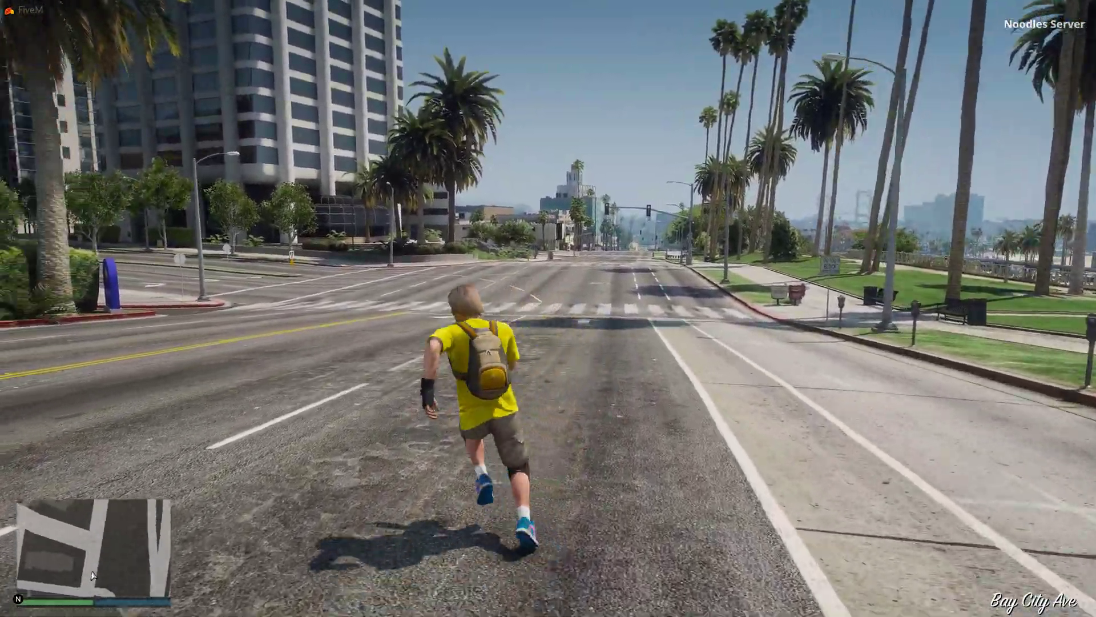
key(w)
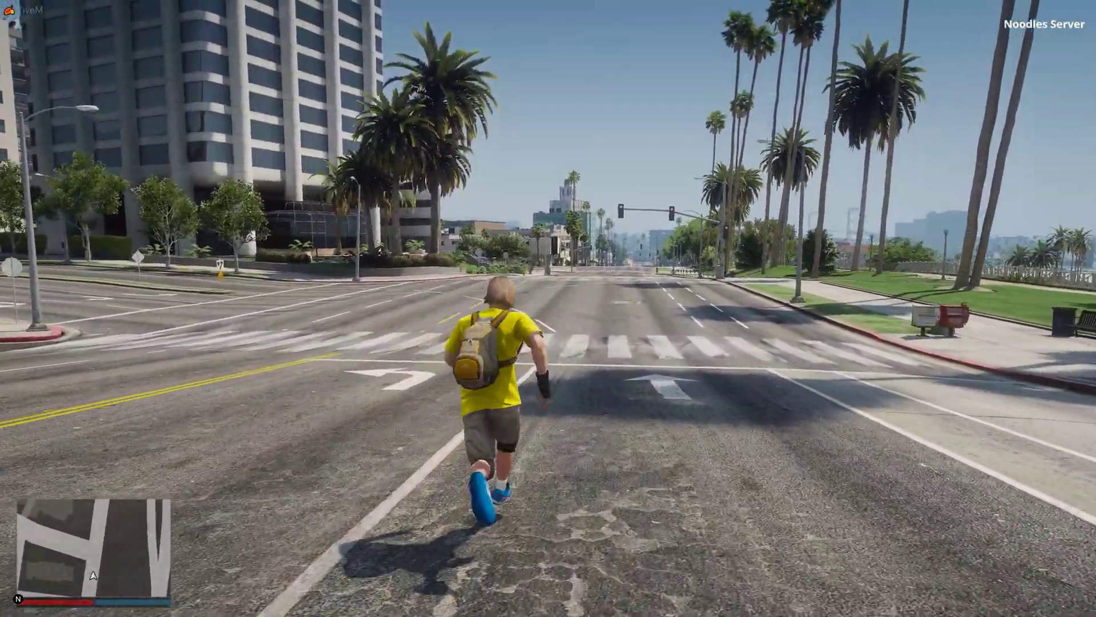
key(w)
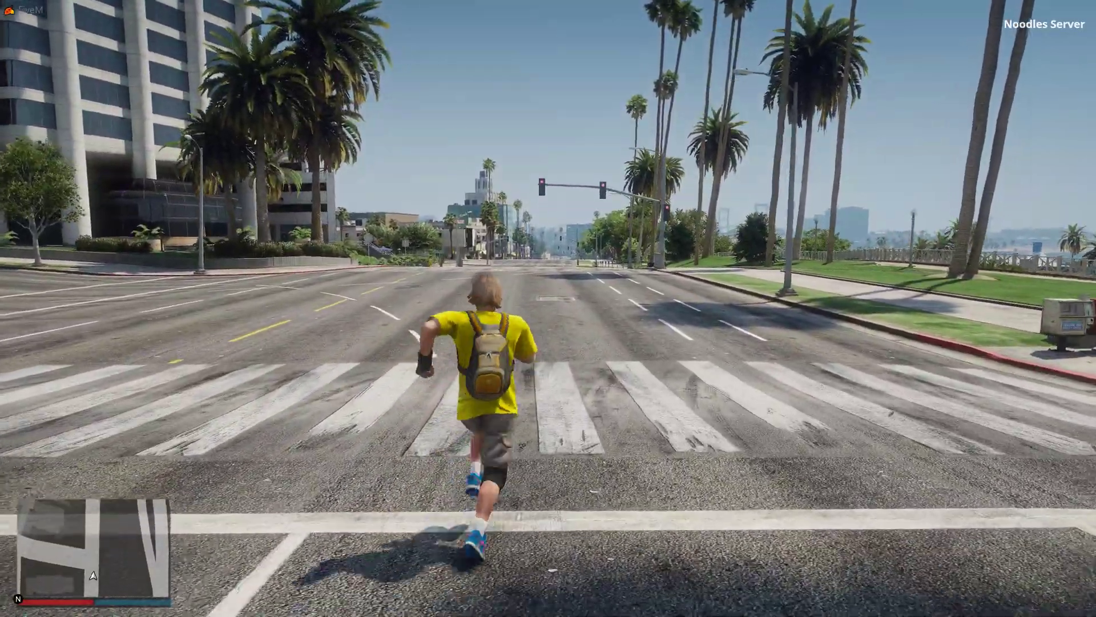
key(w)
key(w)
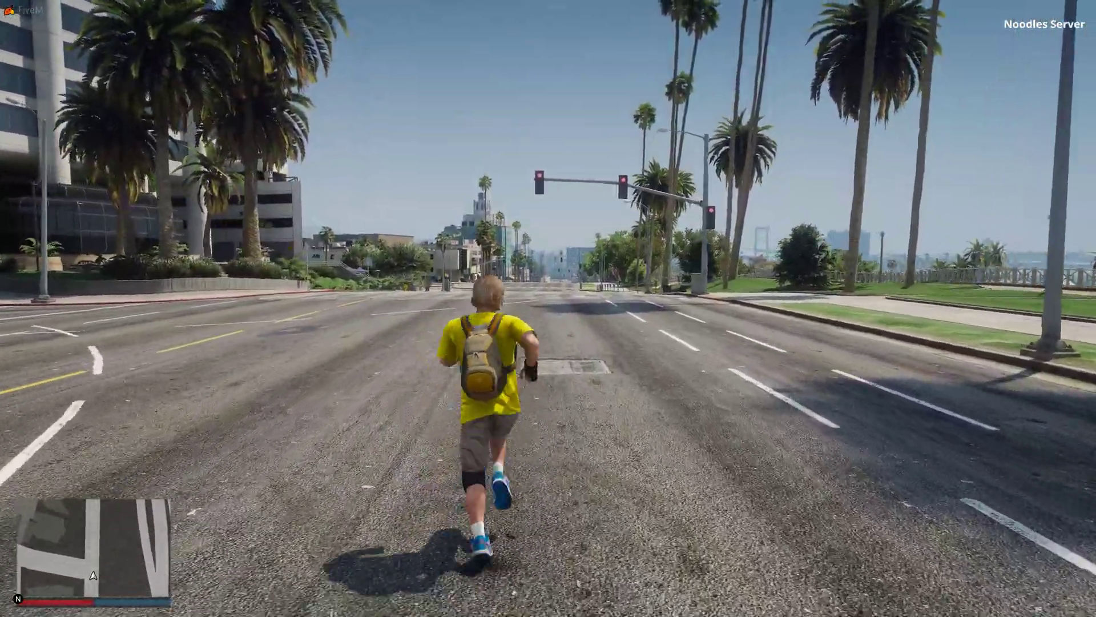
key(w)
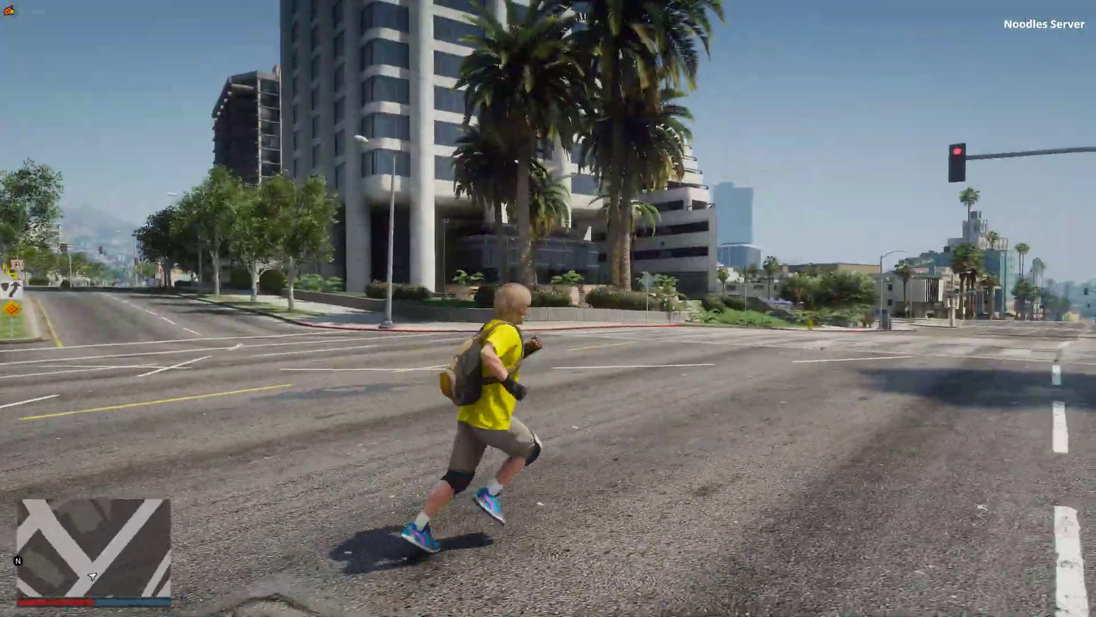
key(w)
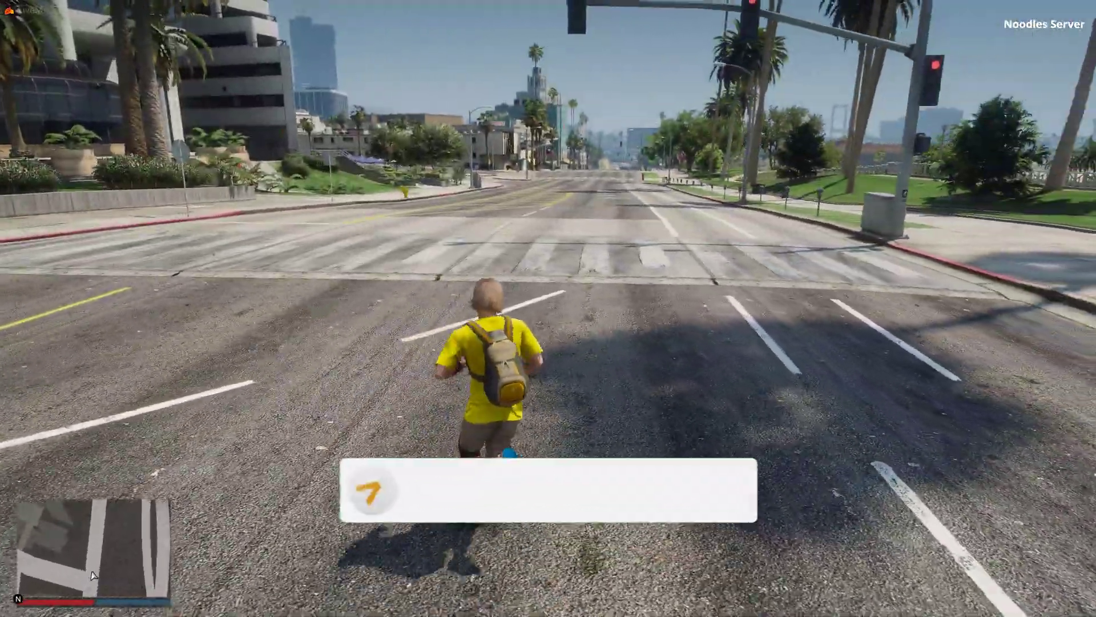
key(w)
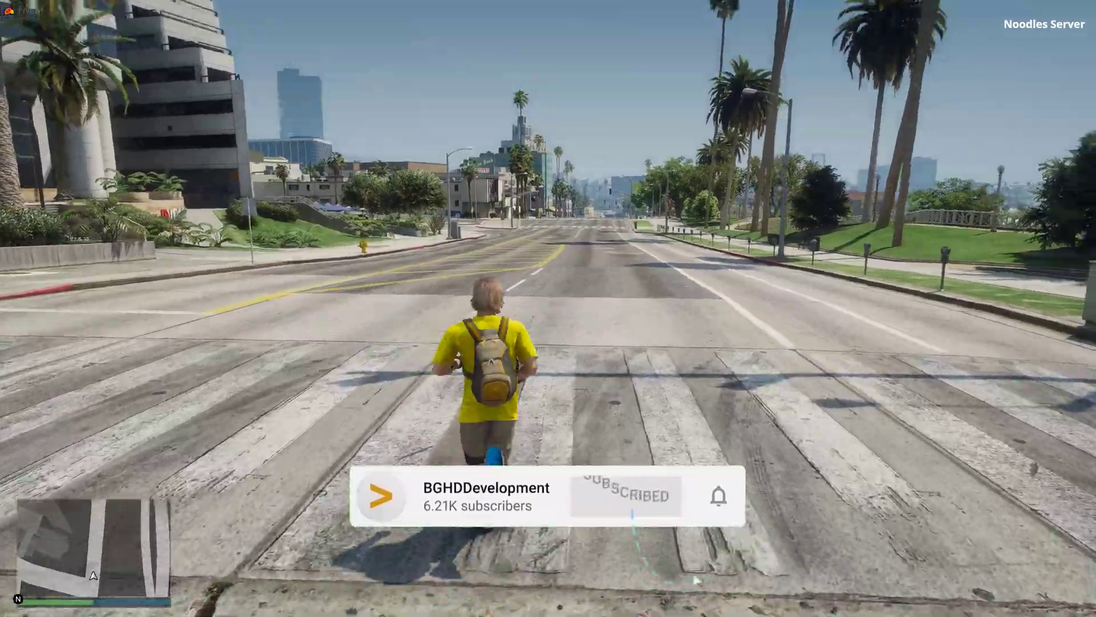
key(w)
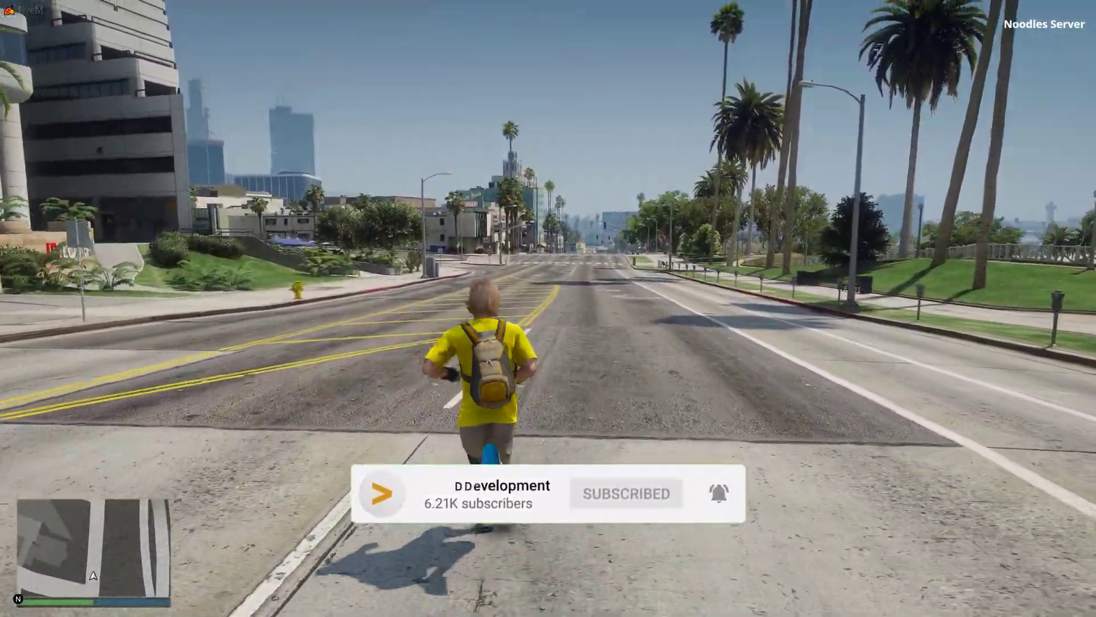
key(w)
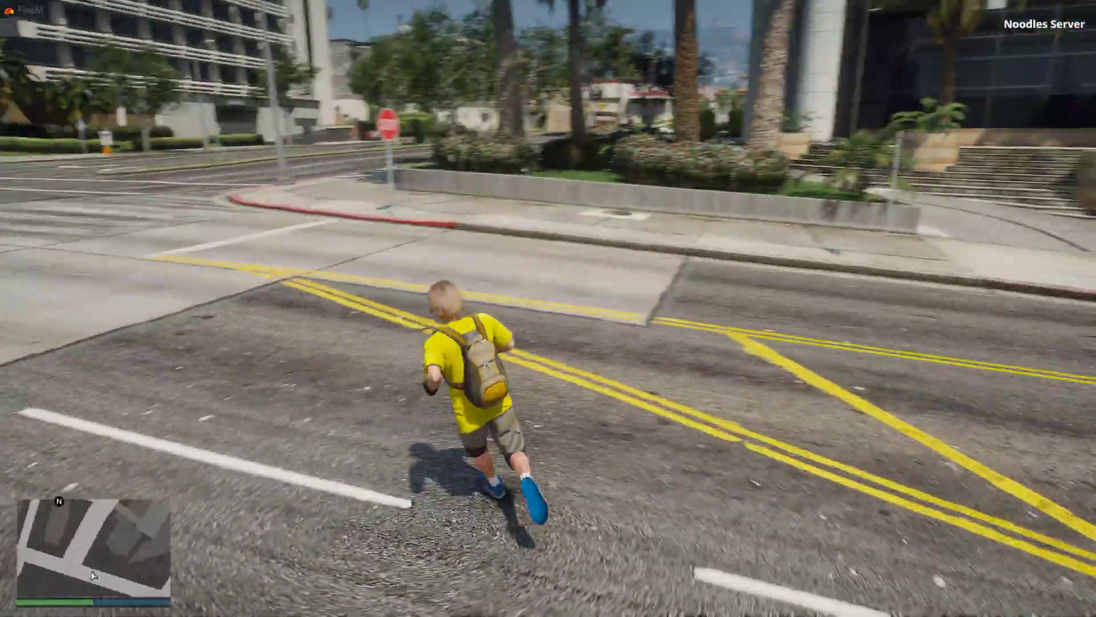
key(w)
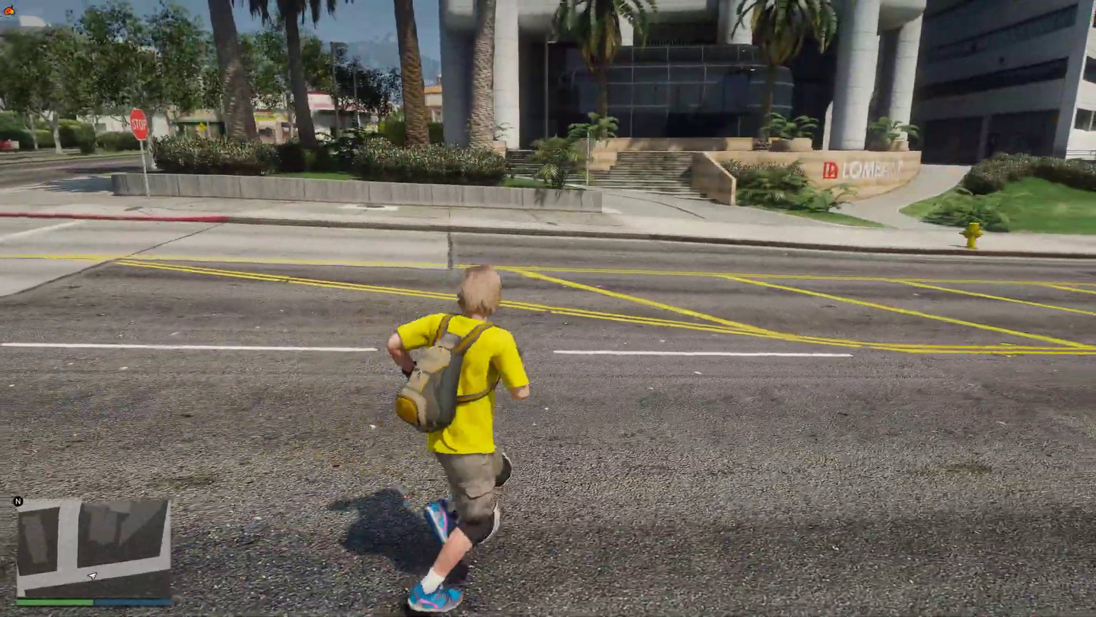
key(w)
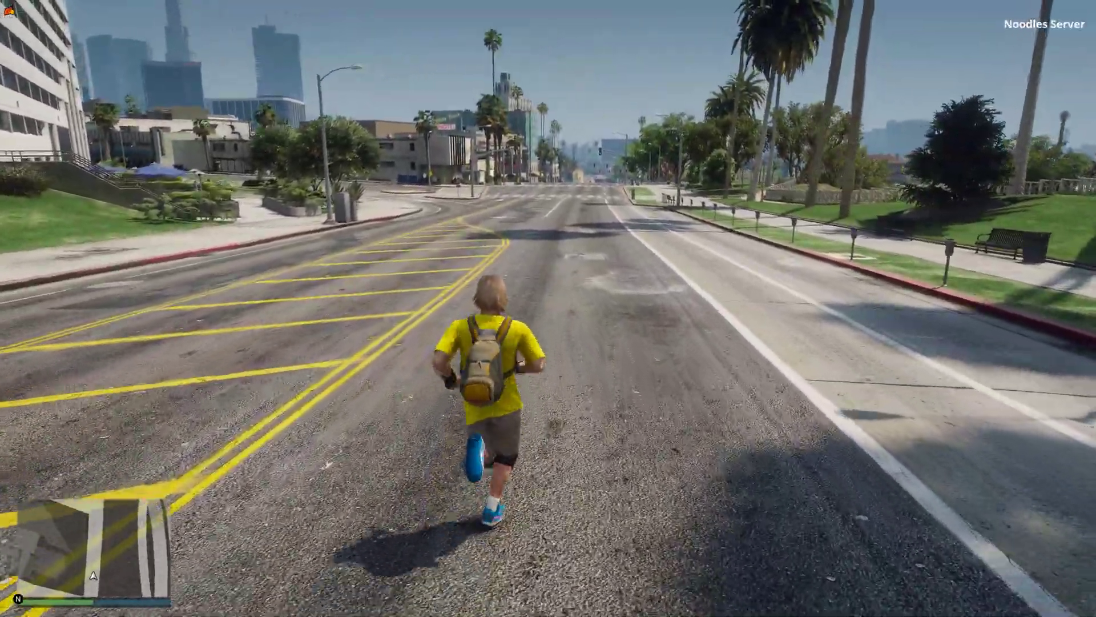
key(w)
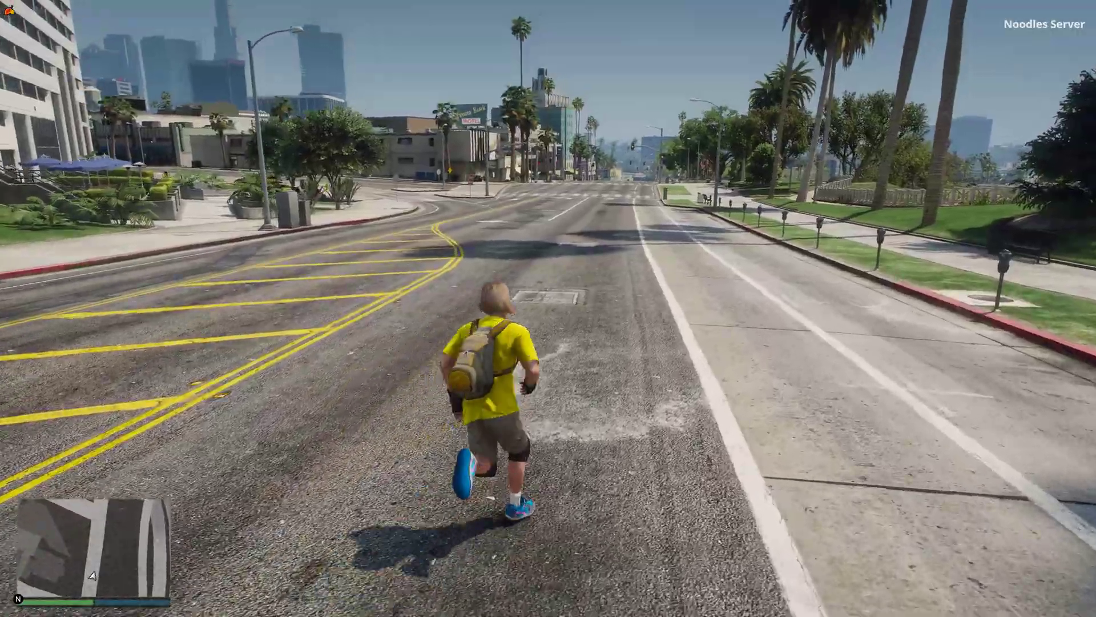